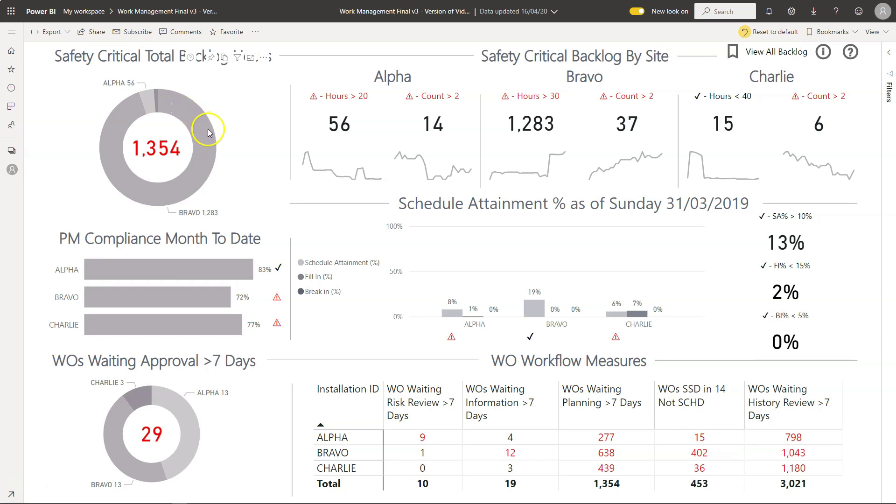
Examine the safety critical total backlog donut and the hours and count cards and 30-day trends by site
{"action": "mouse_move", "coordinate": [211, 150]}
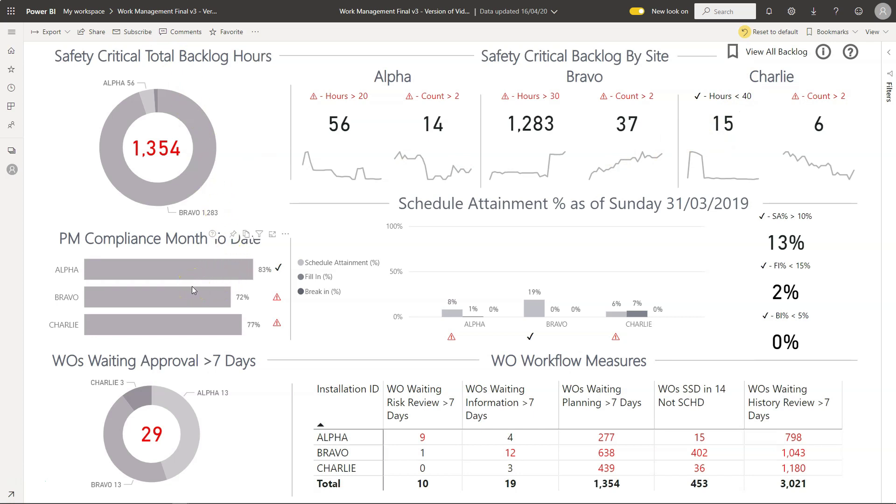
{"action": "left_click", "coordinate": [152, 146]}
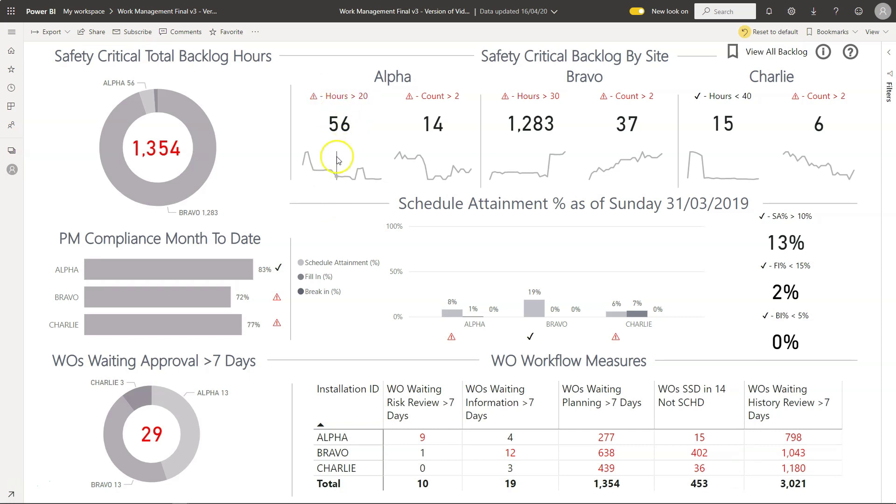
{"action": "mouse_move", "coordinate": [330, 166]}
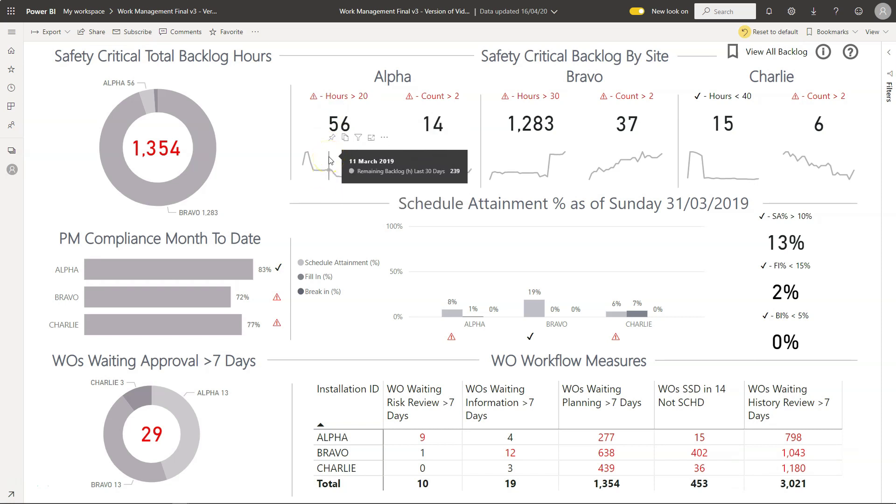
{"action": "left_click", "coordinate": [342, 133]}
{"action": "mouse_move", "coordinate": [342, 133]}
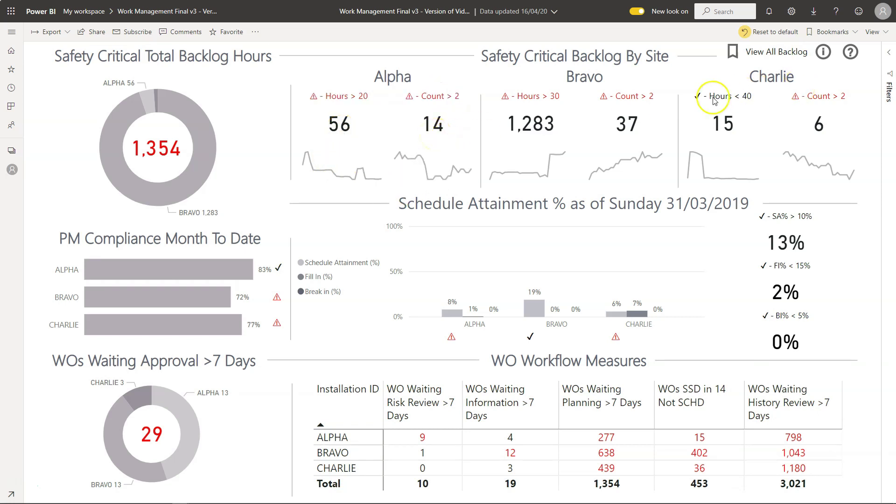
{"action": "left_click", "coordinate": [724, 132]}
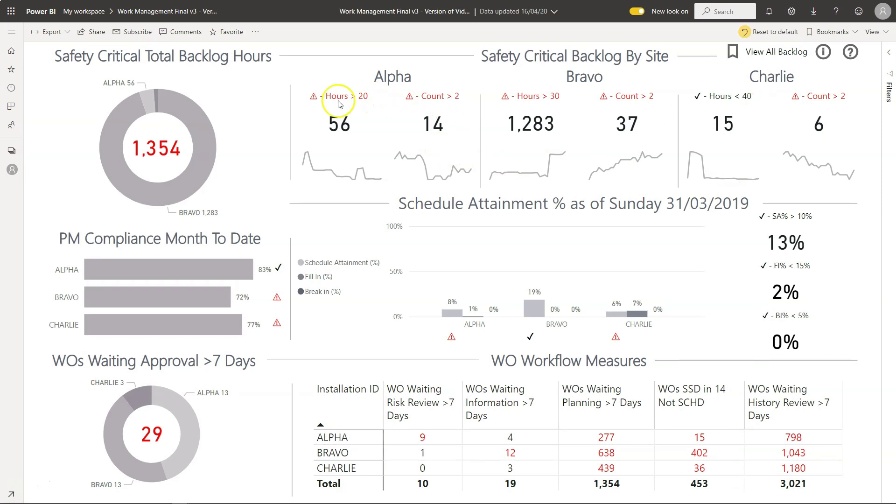
{"action": "mouse_move", "coordinate": [347, 130]}
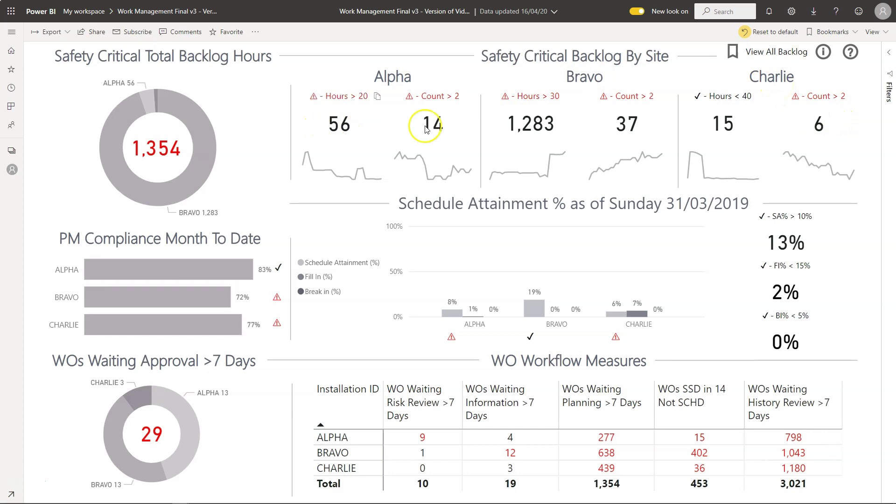
{"action": "mouse_move", "coordinate": [439, 164]}
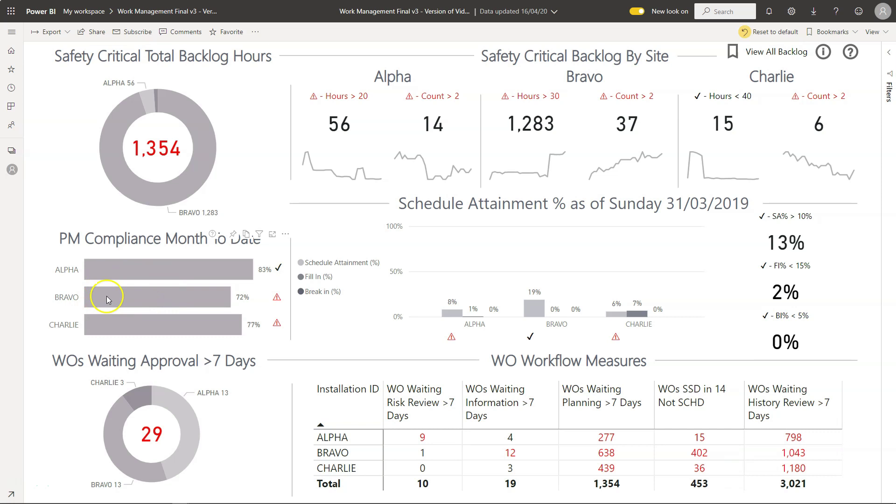
Inspect the target status of the Alpha, Bravo and Charlie PM compliance bars and Alpha's safety critical hours card
{"action": "mouse_move", "coordinate": [106, 297]}
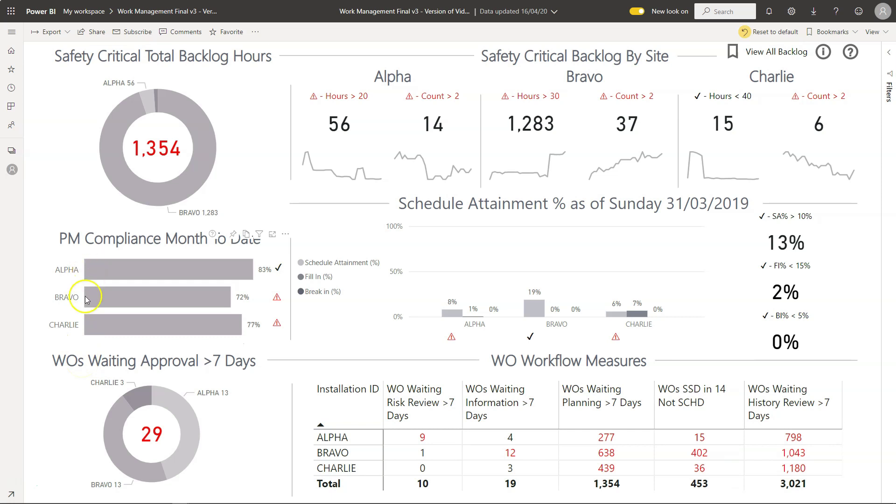
{"action": "mouse_move", "coordinate": [93, 323]}
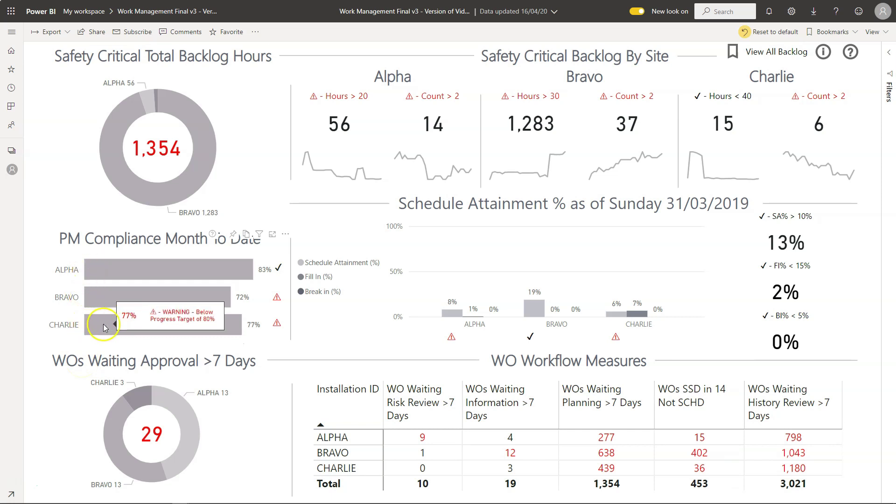
{"action": "mouse_move", "coordinate": [105, 273]}
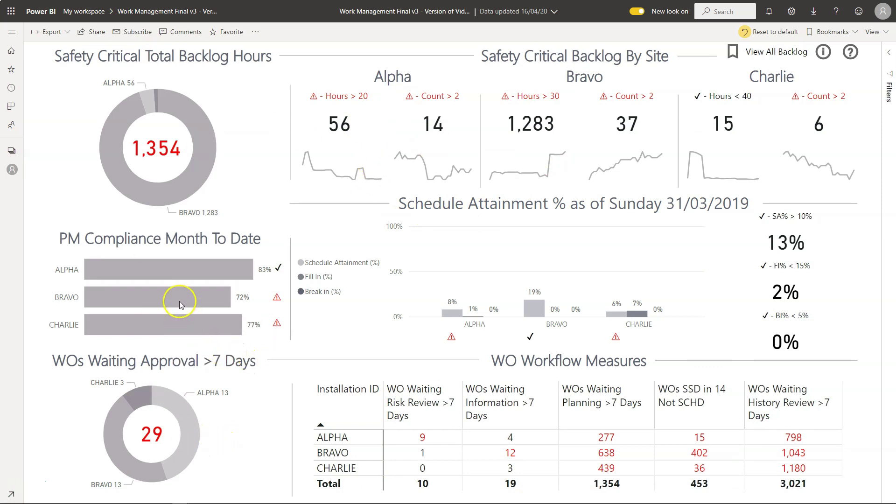
{"action": "mouse_move", "coordinate": [180, 301]}
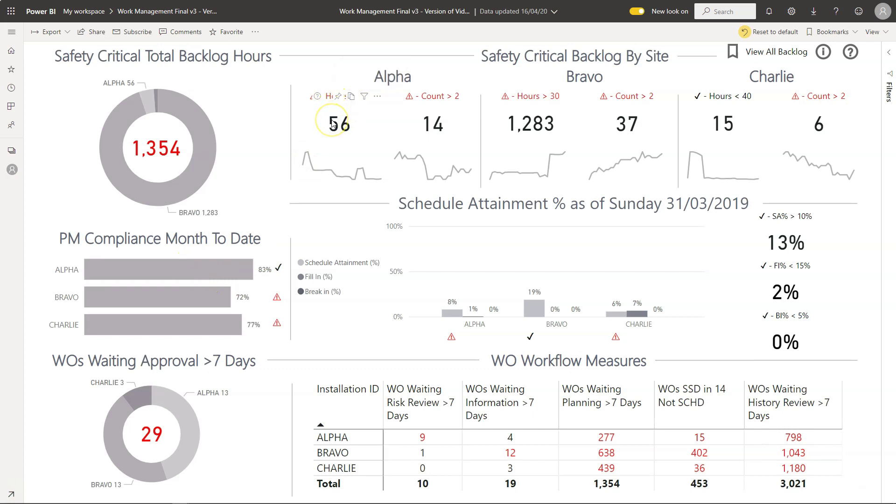
{"action": "mouse_move", "coordinate": [338, 127]}
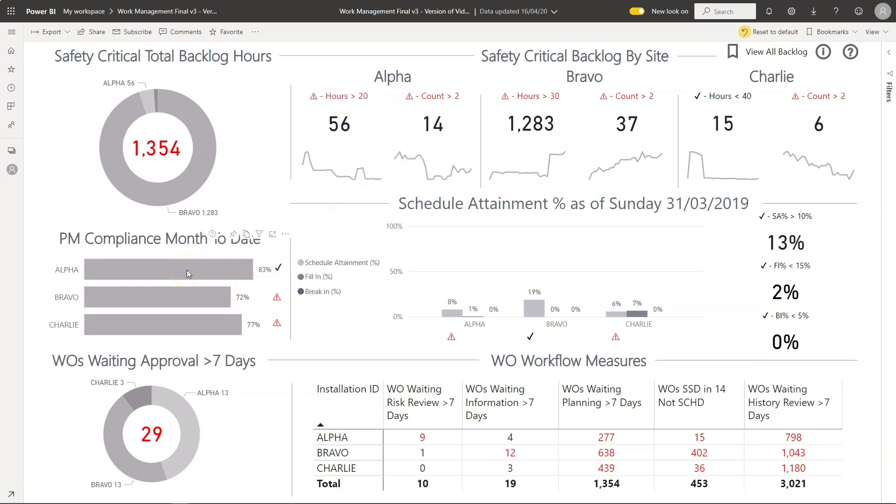
{"action": "mouse_move", "coordinate": [186, 273]}
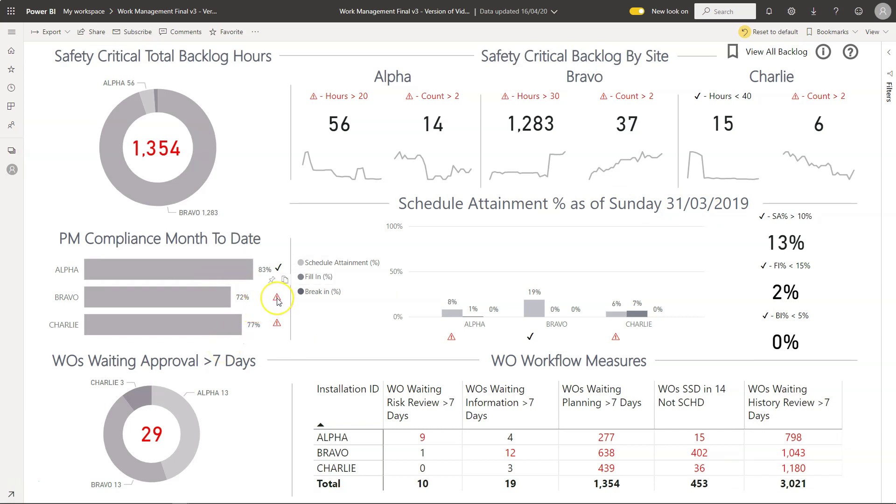
{"action": "mouse_move", "coordinate": [278, 301]}
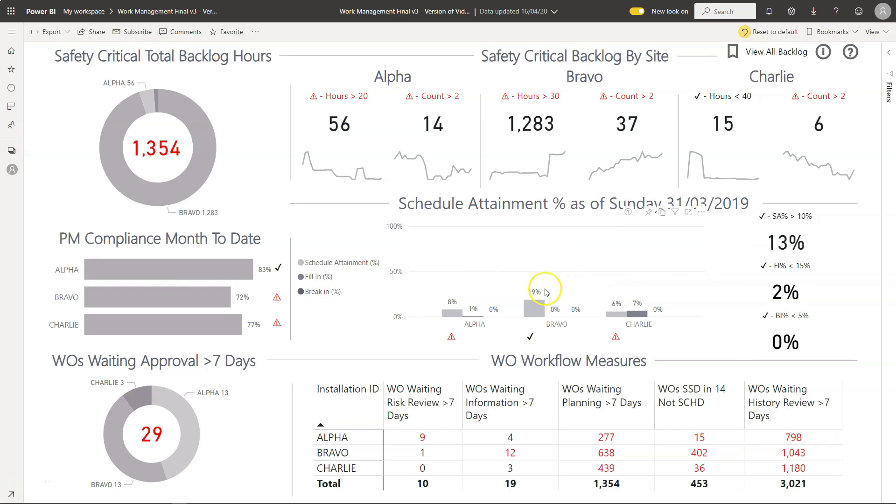
Inspect the schedule attainment chart, checking the bars and progress-target indicators for Charlie, Bravo and Alpha
{"action": "mouse_move", "coordinate": [793, 253]}
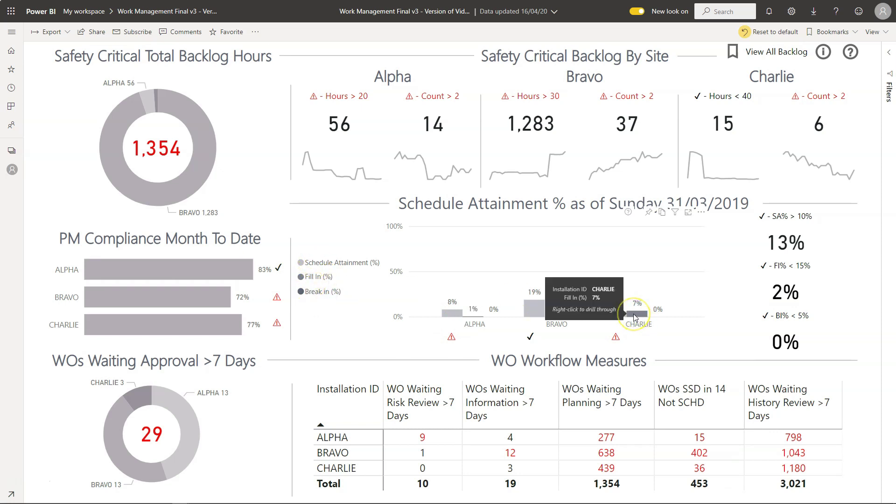
{"action": "mouse_move", "coordinate": [640, 318]}
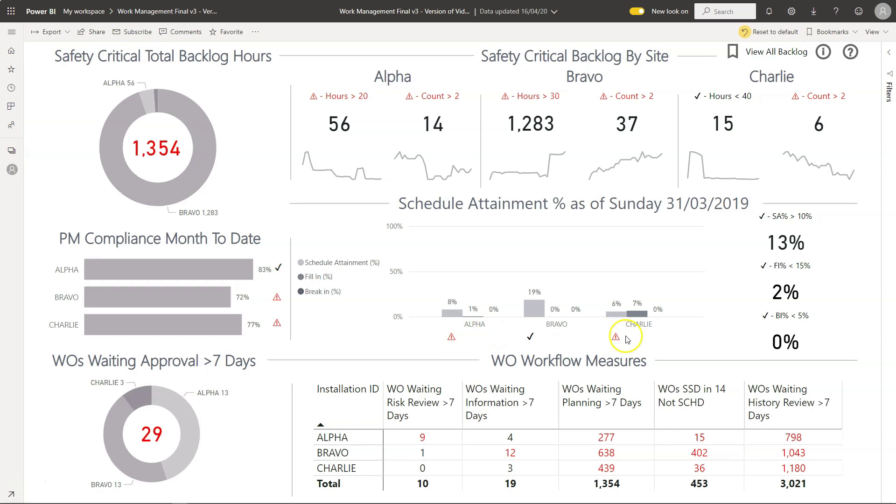
{"action": "mouse_move", "coordinate": [616, 336]}
{"action": "left_click", "coordinate": [591, 345]}
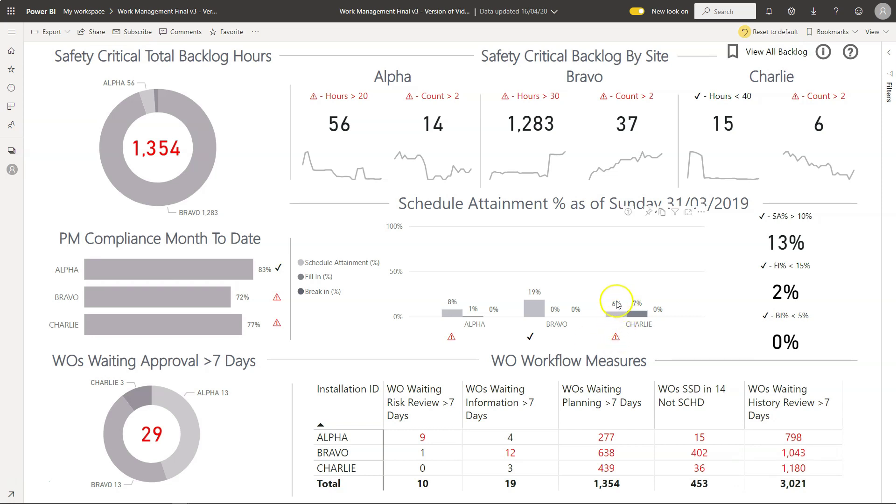
{"action": "mouse_move", "coordinate": [616, 338]}
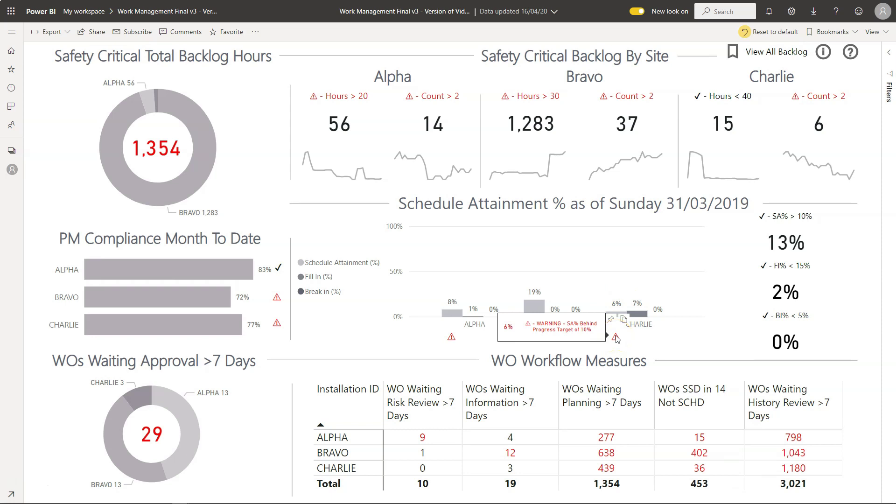
{"action": "left_click", "coordinate": [619, 306]}
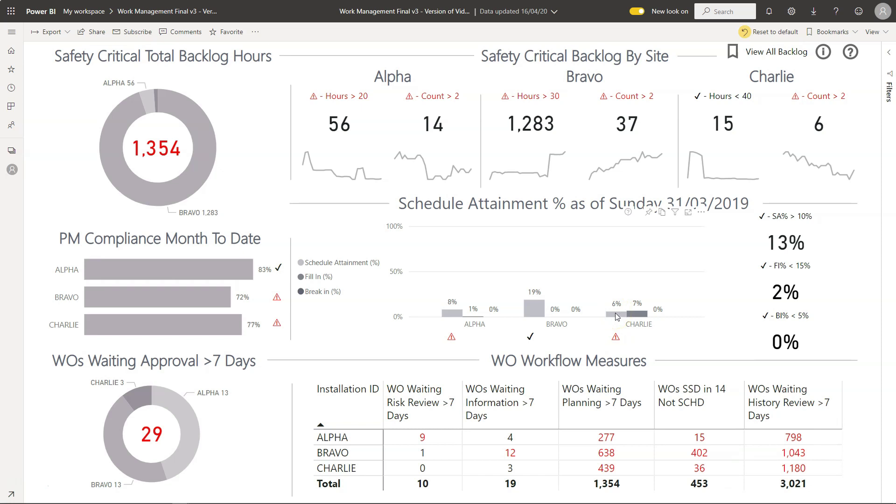
{"action": "mouse_move", "coordinate": [533, 340]}
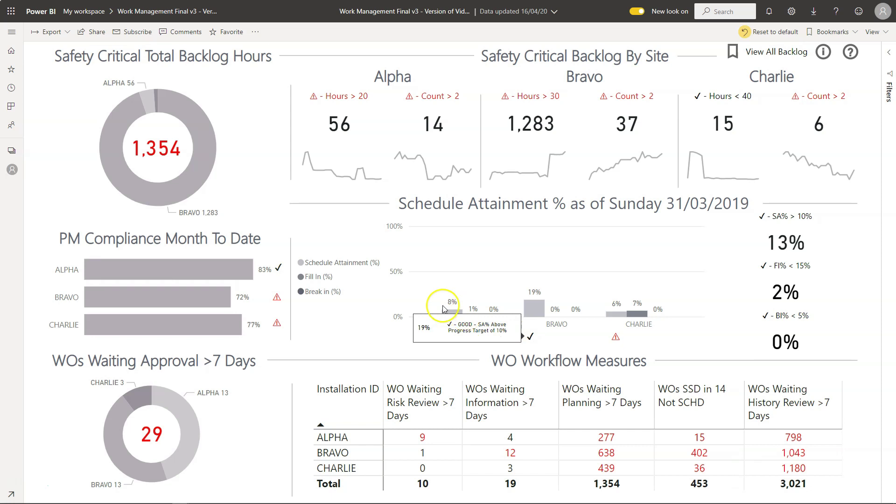
{"action": "left_click", "coordinate": [630, 315]}
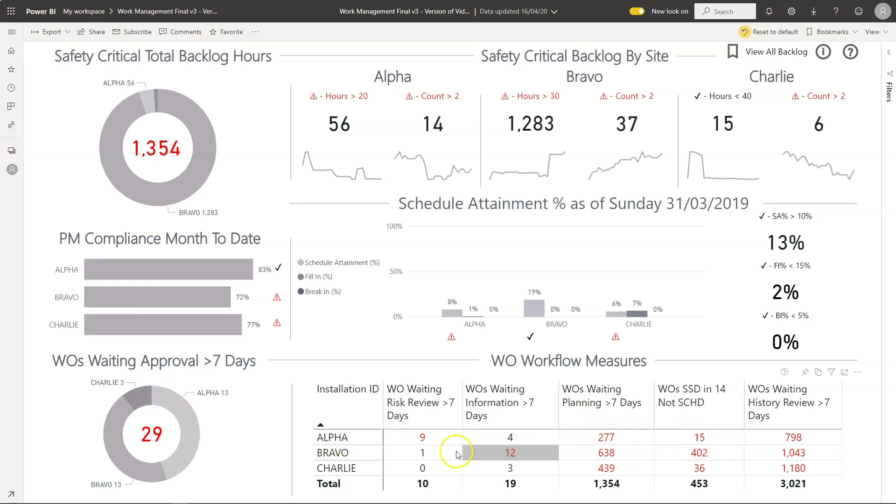
Review the WO workflow measures table and the target status of Alpha's safety critical backlog hours
{"action": "left_click", "coordinate": [494, 402]}
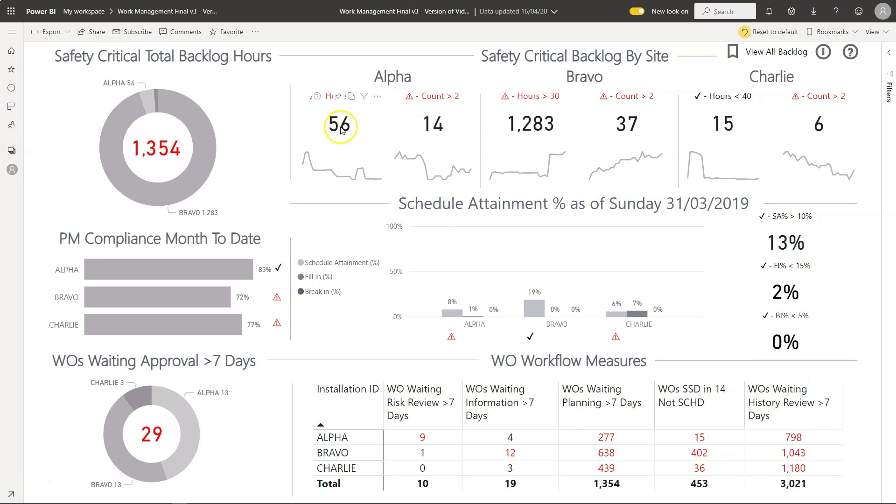
{"action": "mouse_move", "coordinate": [342, 131]}
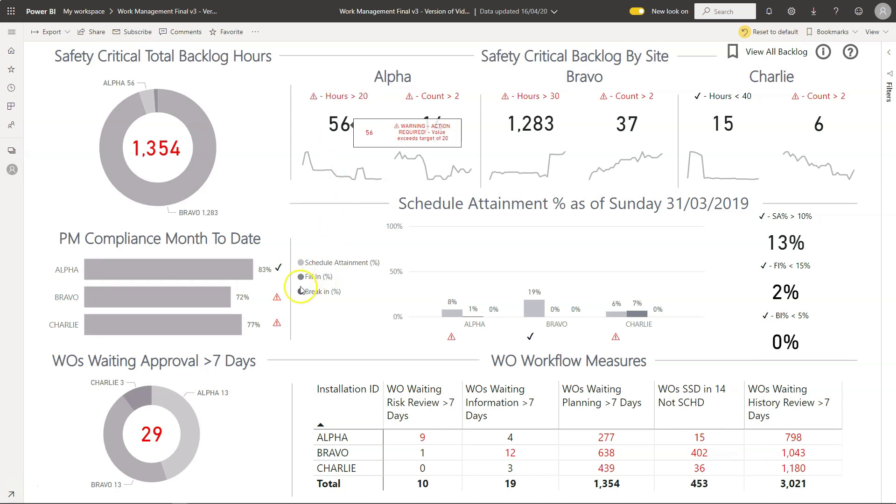
Drill through from Alpha's PM compliance bar to the PM Compliance detail page
{"action": "left_click", "coordinate": [202, 268]}
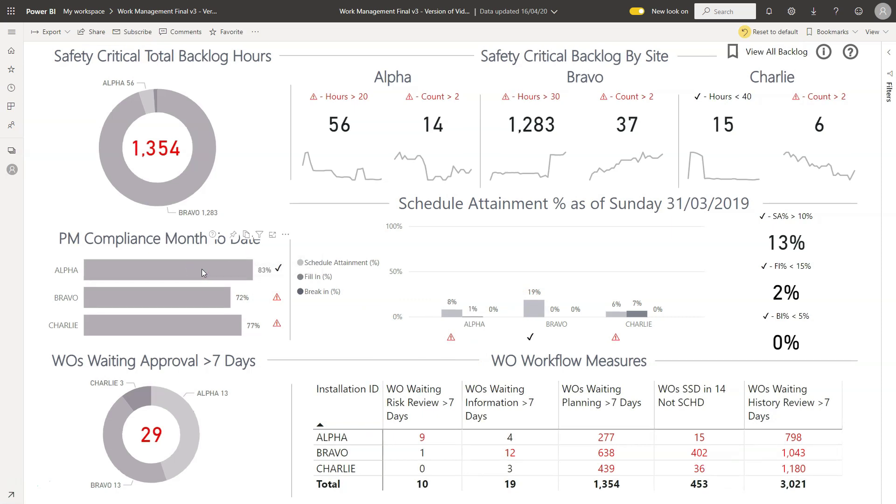
{"action": "right_click", "coordinate": [202, 269]}
{"action": "mouse_move", "coordinate": [253, 315]}
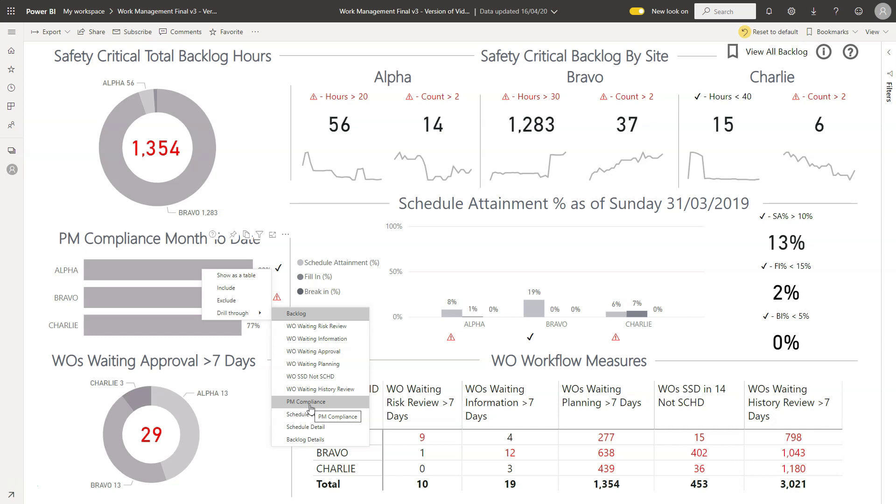
{"action": "left_click", "coordinate": [314, 318]}
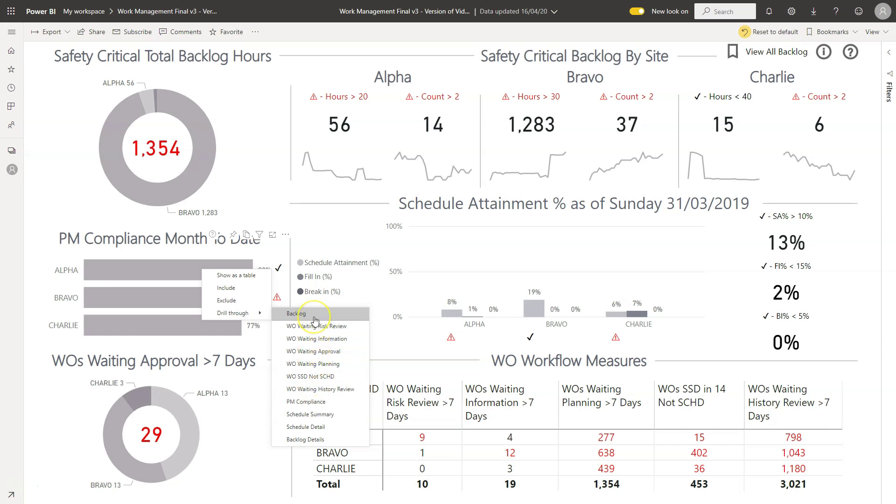
{"action": "left_click", "coordinate": [140, 271]}
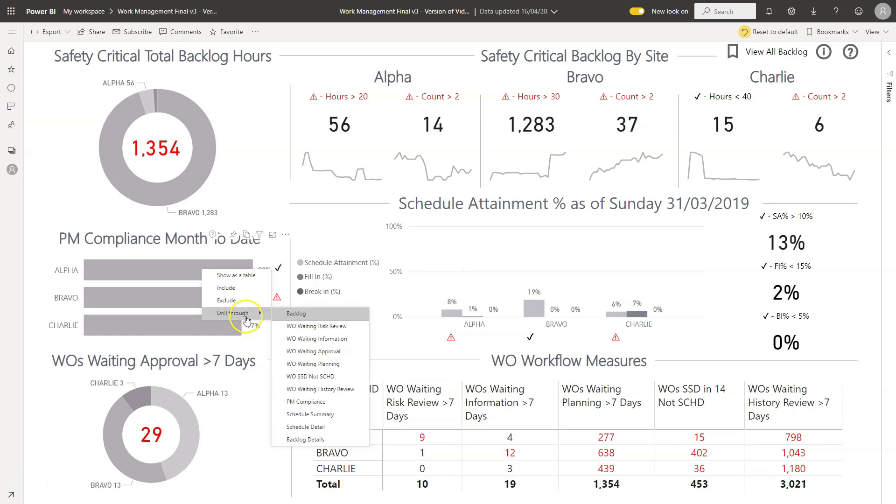
{"action": "left_click", "coordinate": [316, 403]}
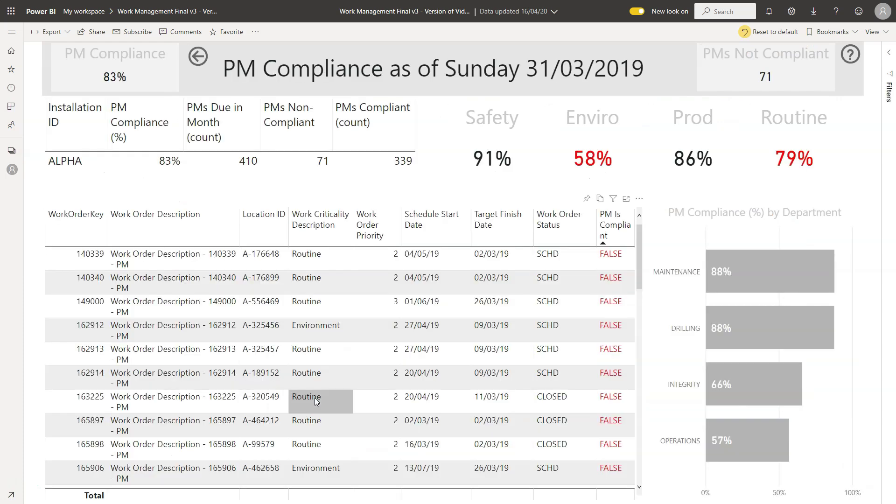
Check Alpha's PM compliance counts and work order list, and return to the overview page
{"action": "left_click", "coordinate": [72, 160]}
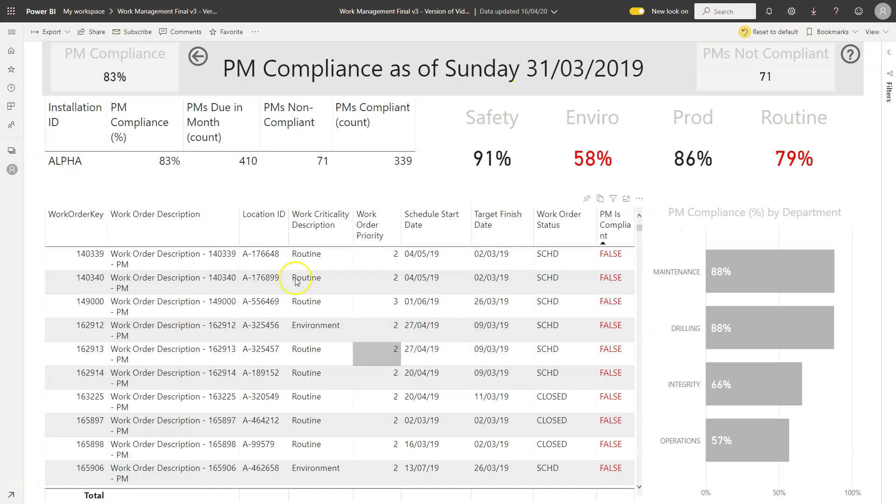
{"action": "left_click", "coordinate": [269, 150]}
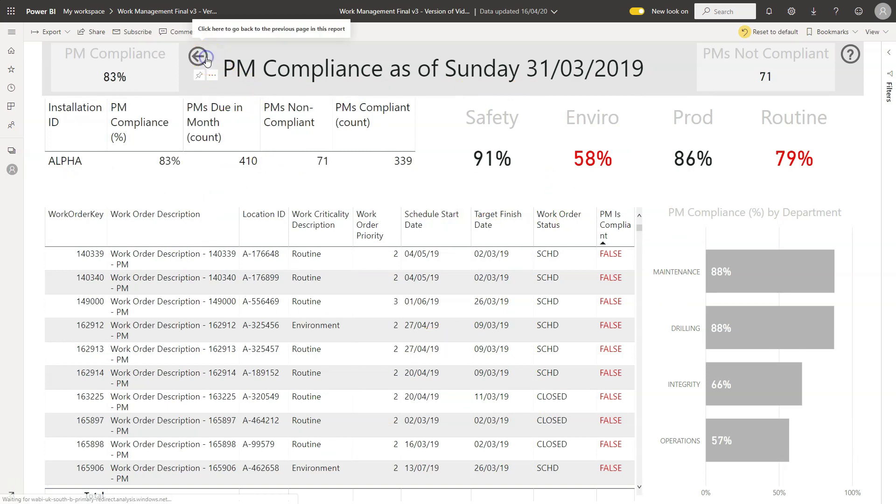
{"action": "left_click", "coordinate": [475, 121]}
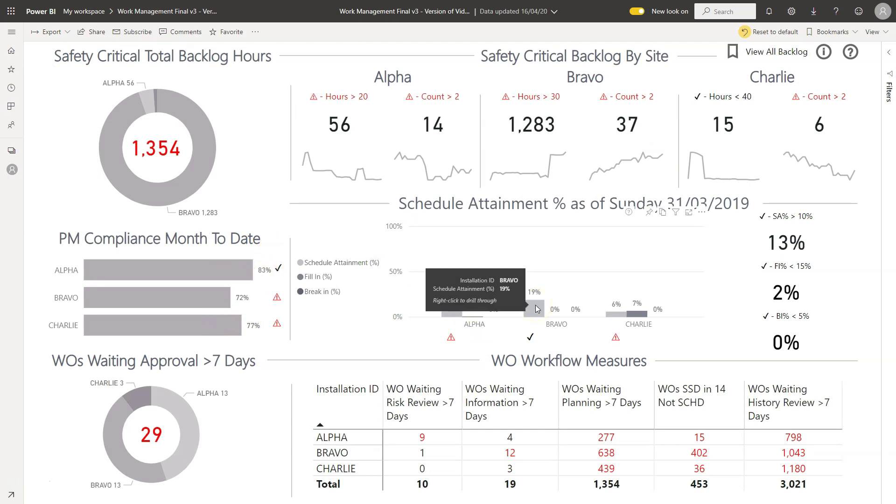
Drill through from Bravo's schedule attainment bar to the Schedule Summary page
{"action": "right_click", "coordinate": [538, 309]}
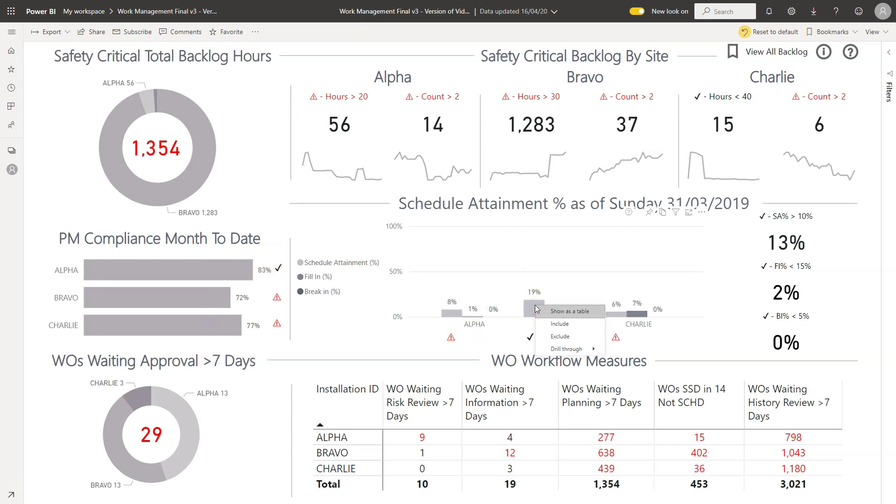
{"action": "left_click", "coordinate": [560, 350]}
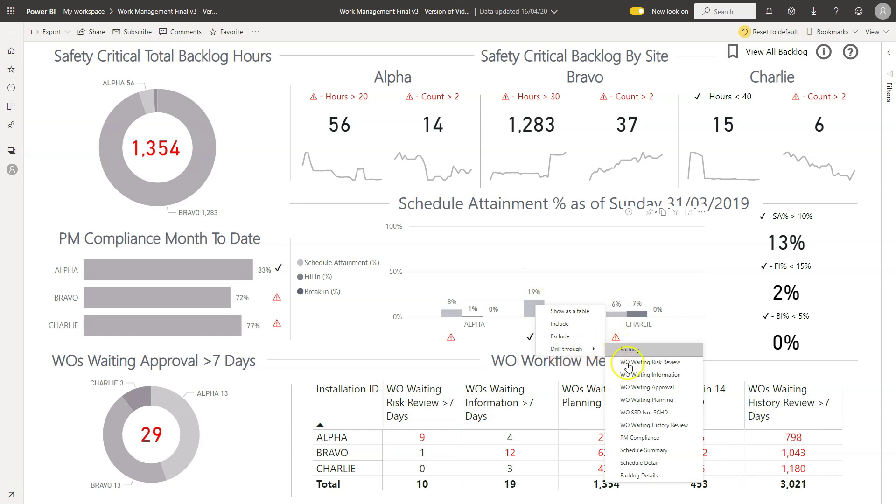
{"action": "left_click", "coordinate": [650, 451]}
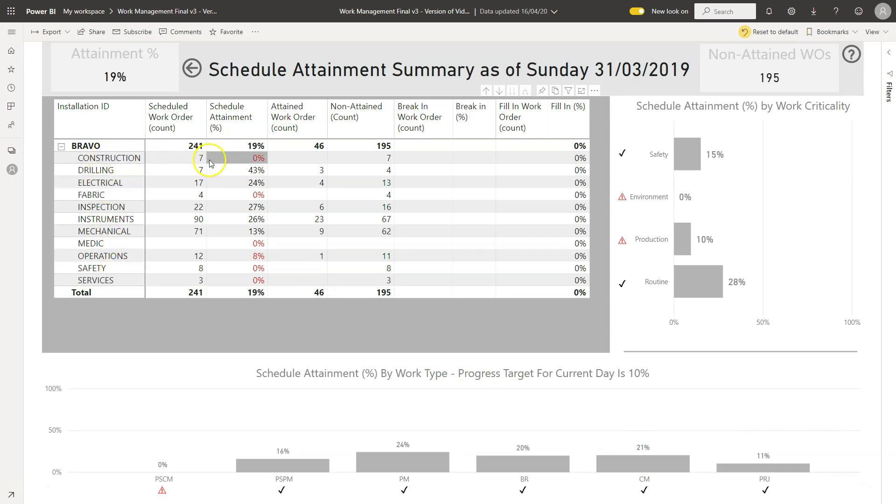
Drill through from Bravo's Construction non-attained count to the Schedule Detail page, and return to the overview page
{"action": "right_click", "coordinate": [386, 161]}
{"action": "left_click", "coordinate": [425, 184]}
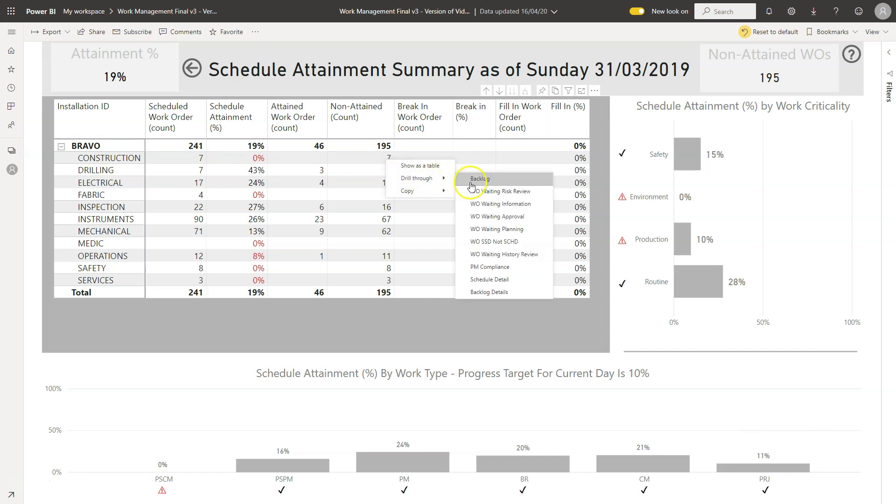
{"action": "left_click", "coordinate": [499, 280]}
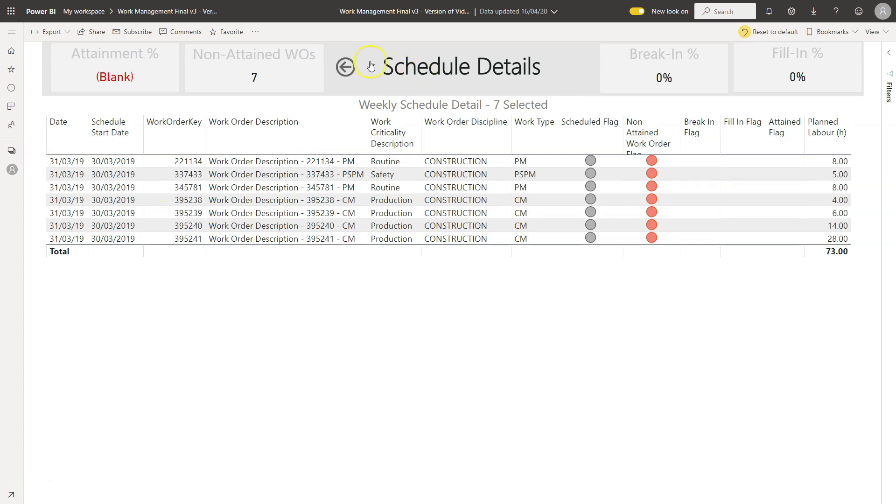
{"action": "left_click", "coordinate": [345, 66]}
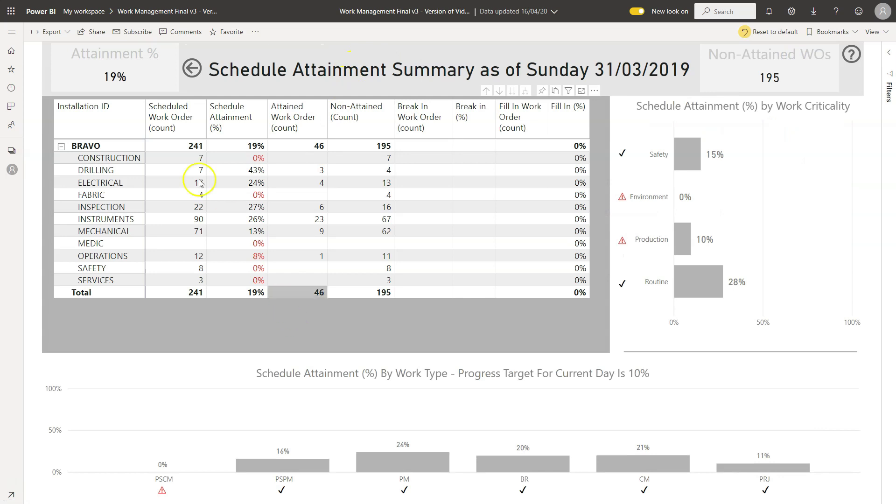
{"action": "left_click", "coordinate": [192, 69]}
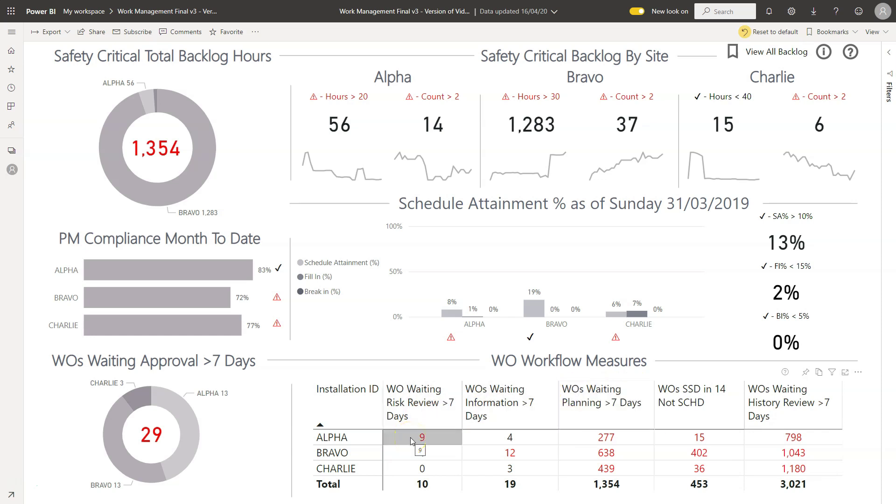
Drill through from Alpha's risk review count to the WO Waiting Risk Review page, and return to the overview page
{"action": "left_click", "coordinate": [426, 439]}
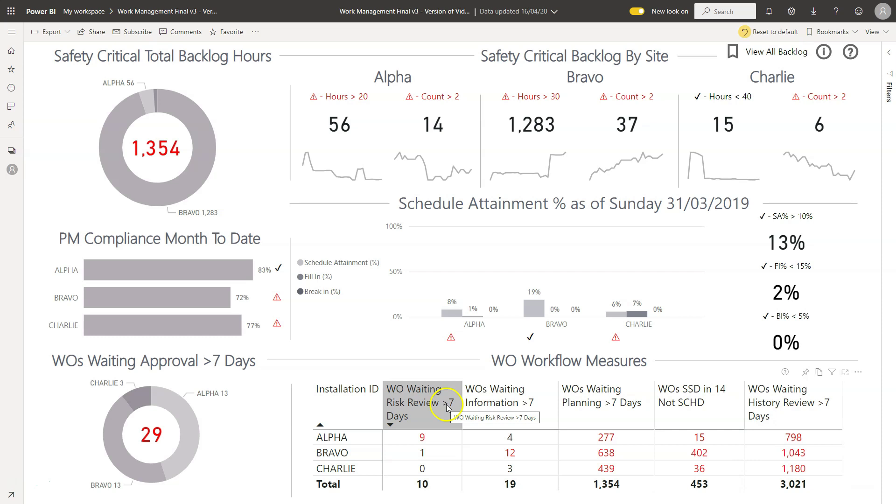
{"action": "right_click", "coordinate": [437, 438]}
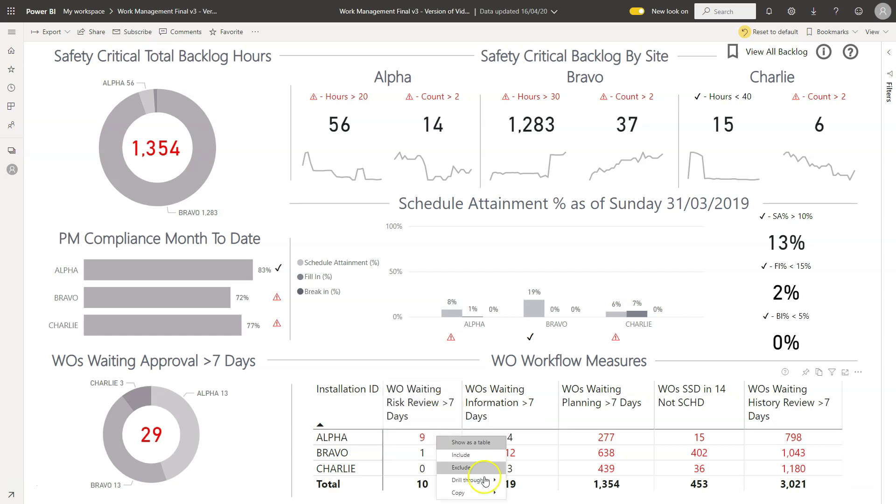
{"action": "mouse_move", "coordinate": [486, 480]}
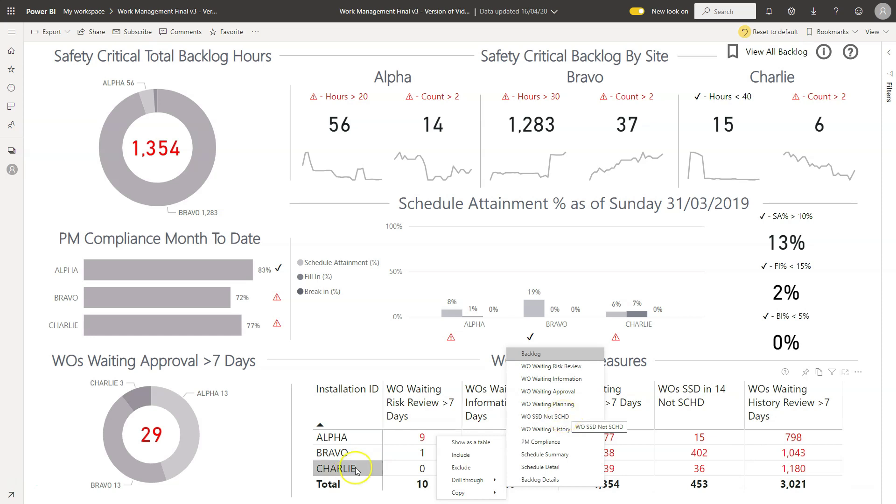
{"action": "left_click", "coordinate": [421, 440]}
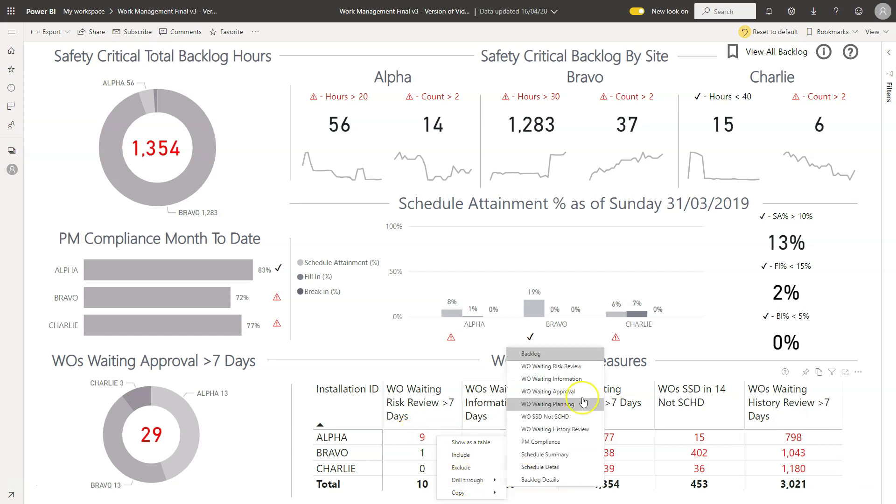
{"action": "left_click", "coordinate": [575, 371]}
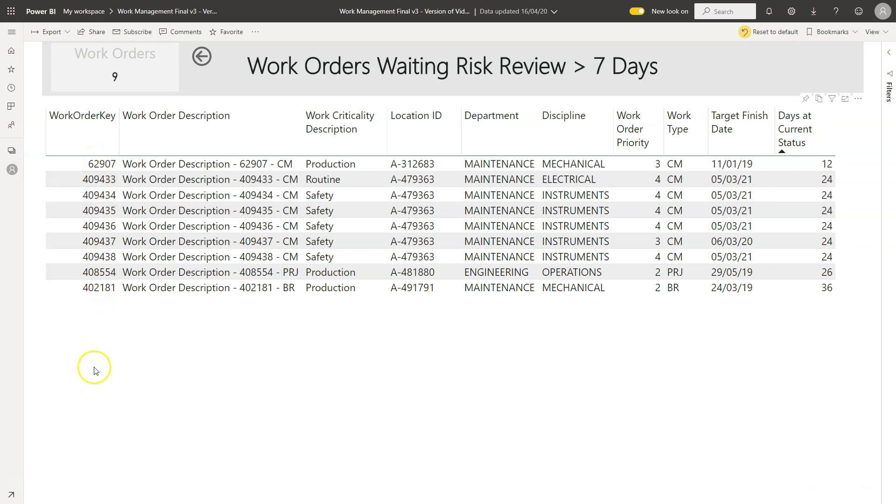
{"action": "left_click", "coordinate": [201, 62]}
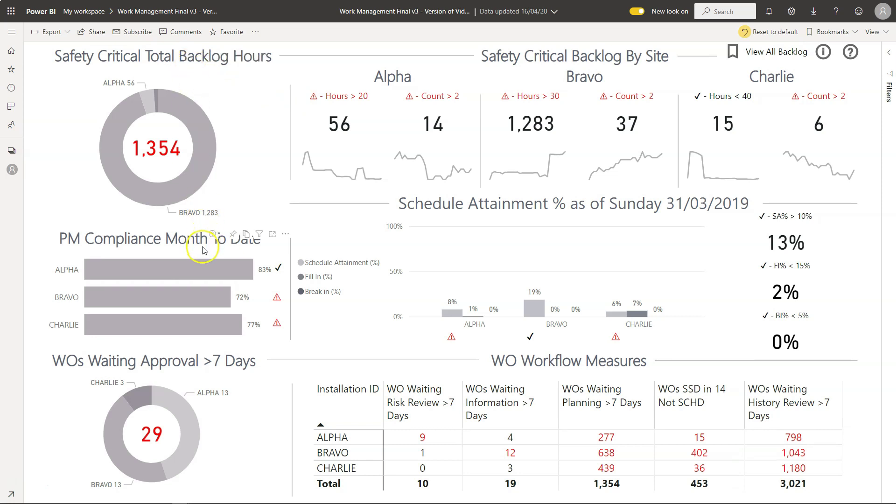
Read the help tooltips of the PM compliance, safety critical total backlog hours and WOs waiting approval charts
{"action": "mouse_move", "coordinate": [212, 236]}
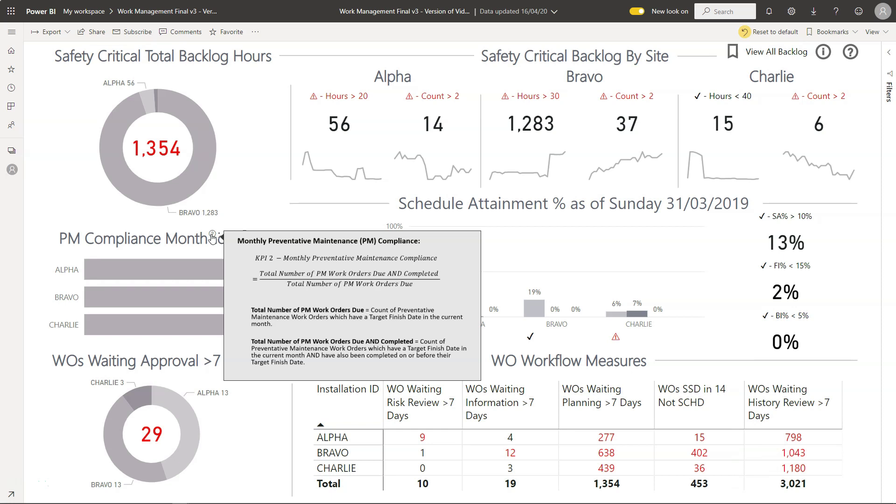
{"action": "left_click", "coordinate": [212, 237]}
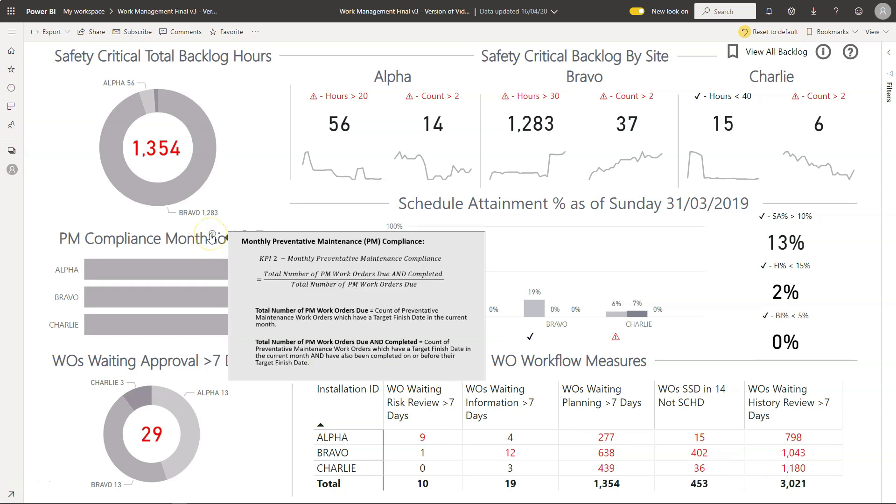
{"action": "left_click", "coordinate": [213, 237]}
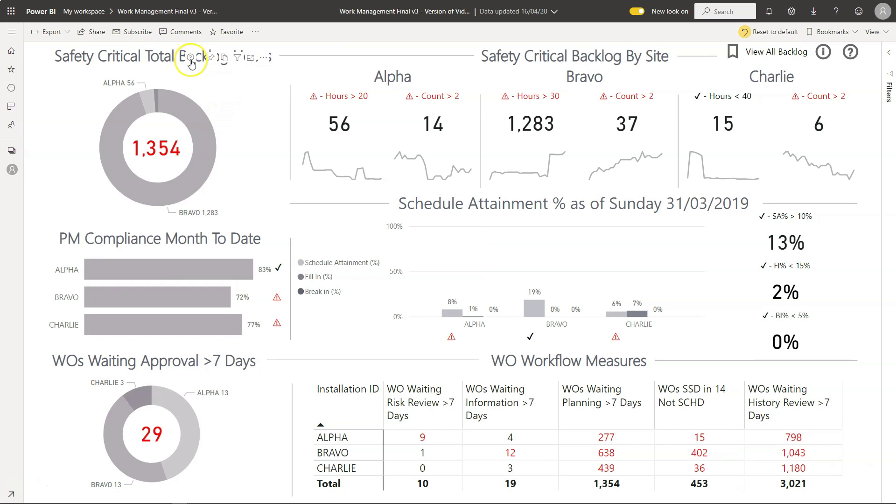
{"action": "mouse_move", "coordinate": [191, 63]}
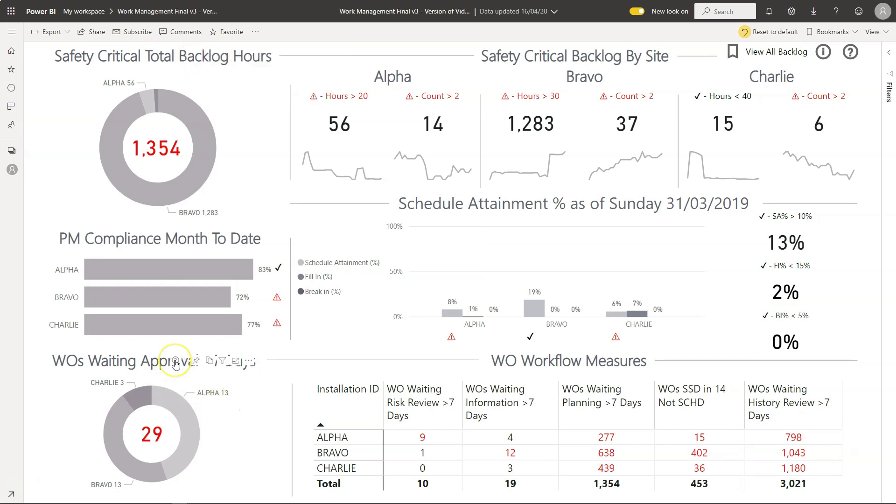
{"action": "mouse_move", "coordinate": [178, 363]}
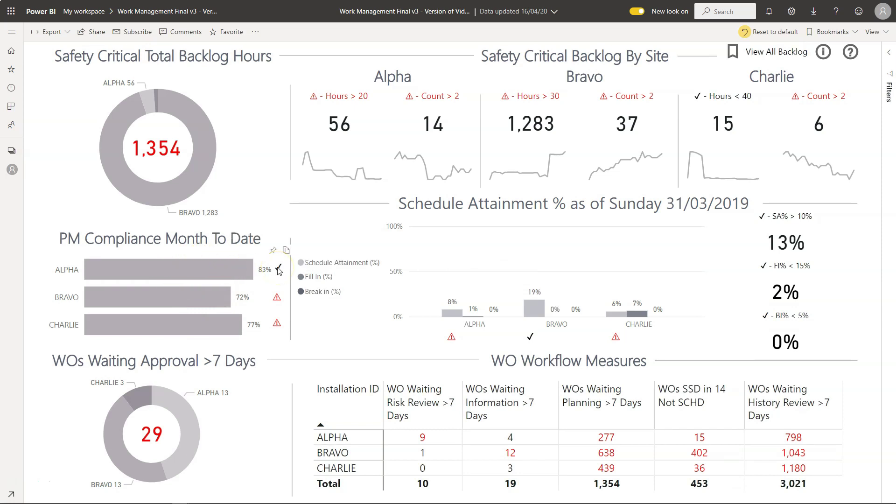
Check the target status of Alpha's PM compliance and schedule attainment
{"action": "mouse_move", "coordinate": [237, 276]}
{"action": "mouse_move", "coordinate": [279, 270]}
{"action": "mouse_move", "coordinate": [453, 340]}
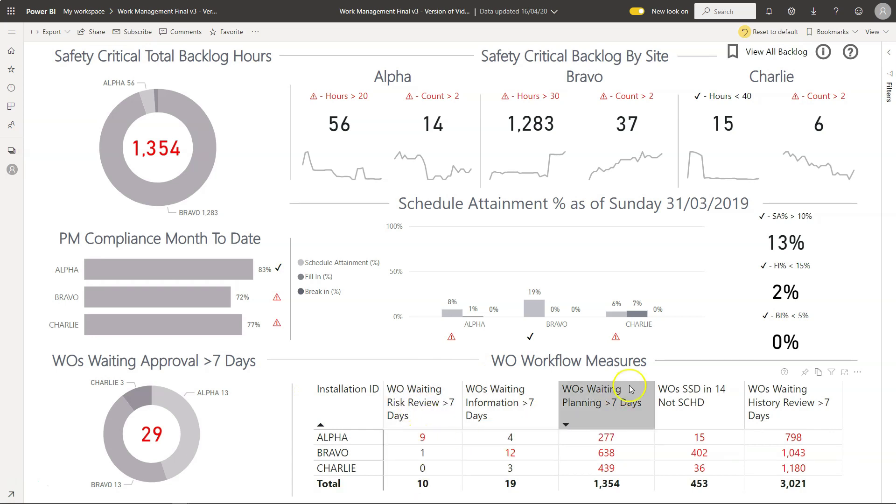
Read the KPI targets and definitions for the WO Workflow Measures table and compare them with Alpha's risk review count
{"action": "mouse_move", "coordinate": [785, 374]}
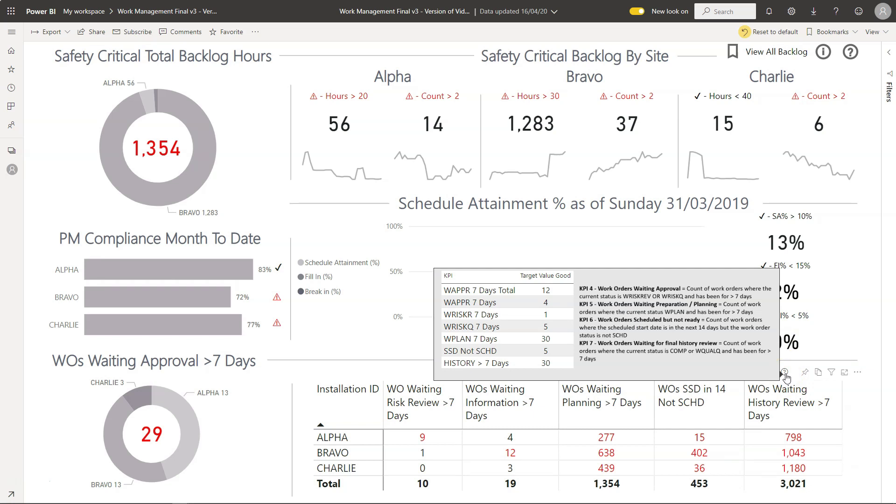
{"action": "left_click", "coordinate": [432, 440]}
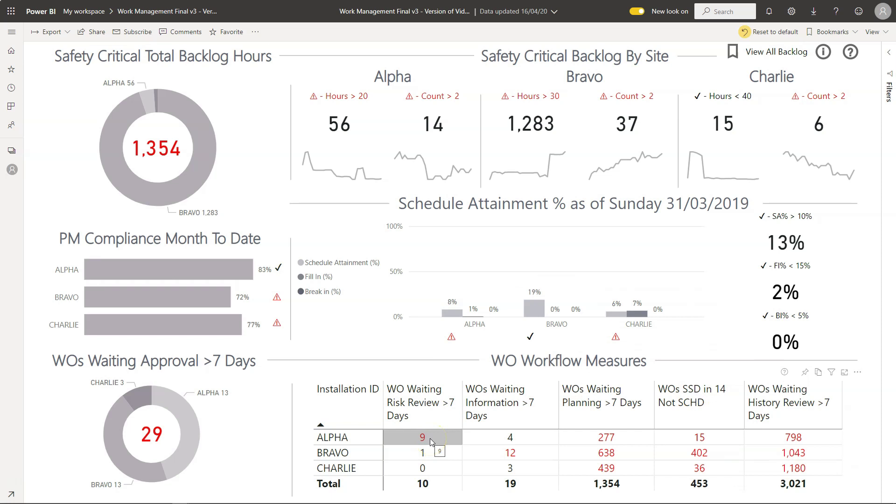
{"action": "left_click", "coordinate": [432, 440]}
{"action": "left_click", "coordinate": [785, 377]}
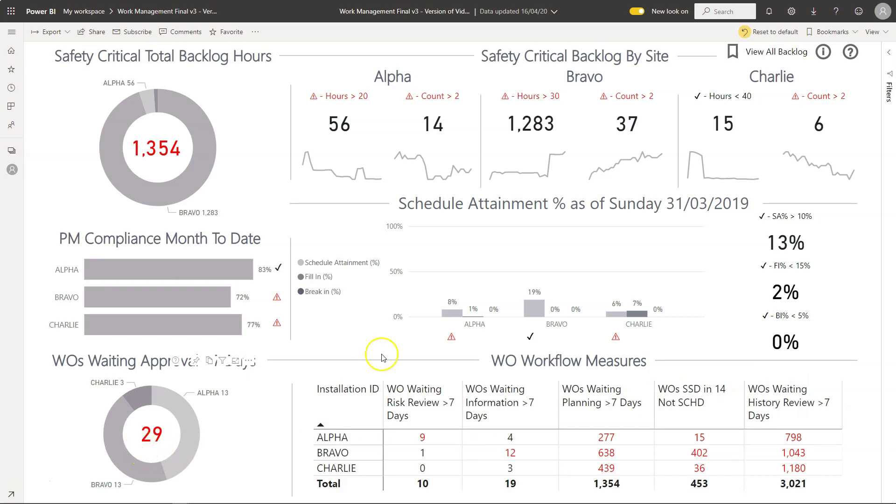
View the KPI Definitions page, and show and dismiss the overview page's help overlay
{"action": "left_click", "coordinate": [826, 53]}
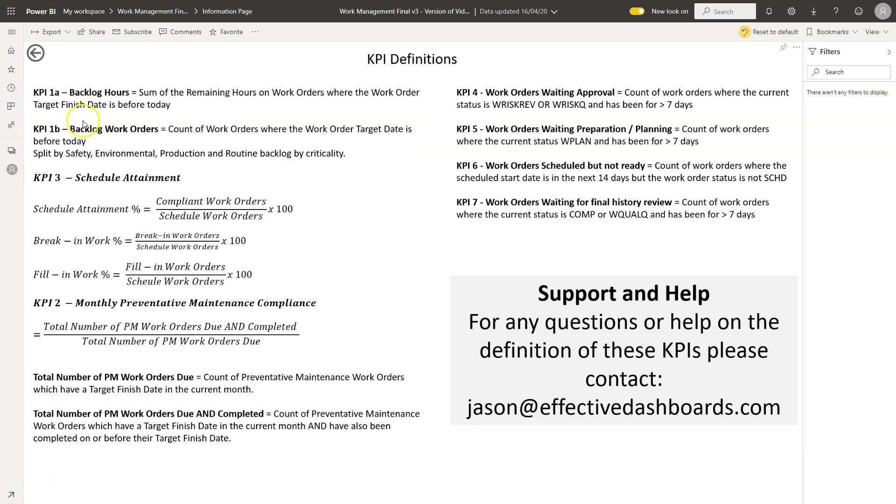
{"action": "left_click", "coordinate": [37, 55]}
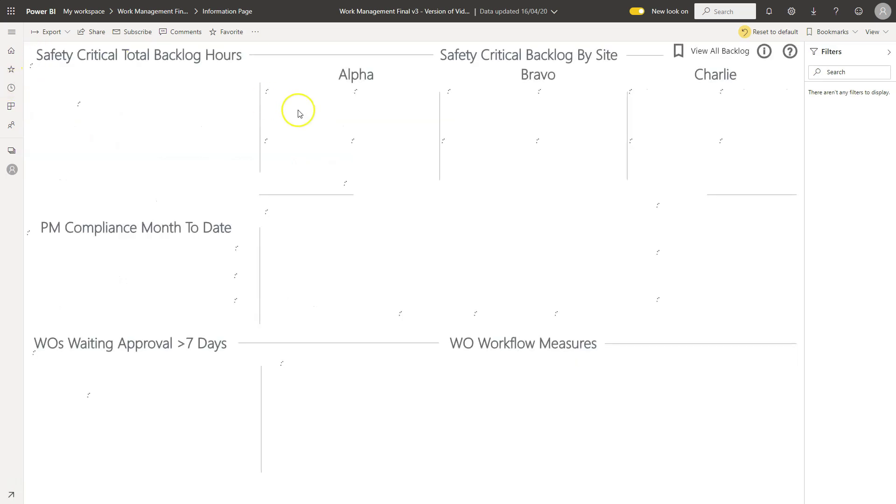
{"action": "left_click", "coordinate": [790, 53]}
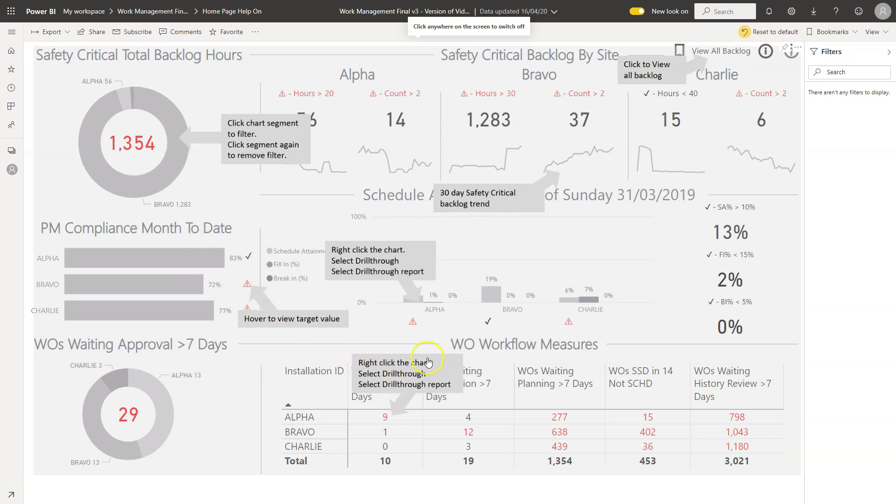
{"action": "left_click", "coordinate": [486, 265]}
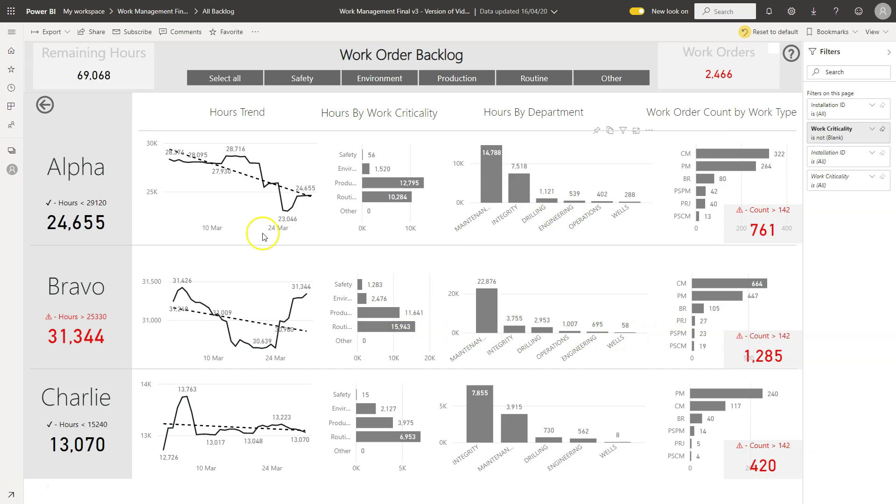
Return from the Work Order Backlog page to the overview, and inspect Alpha's 30-day safety critical backlog count and hours trends
{"action": "left_click", "coordinate": [46, 106]}
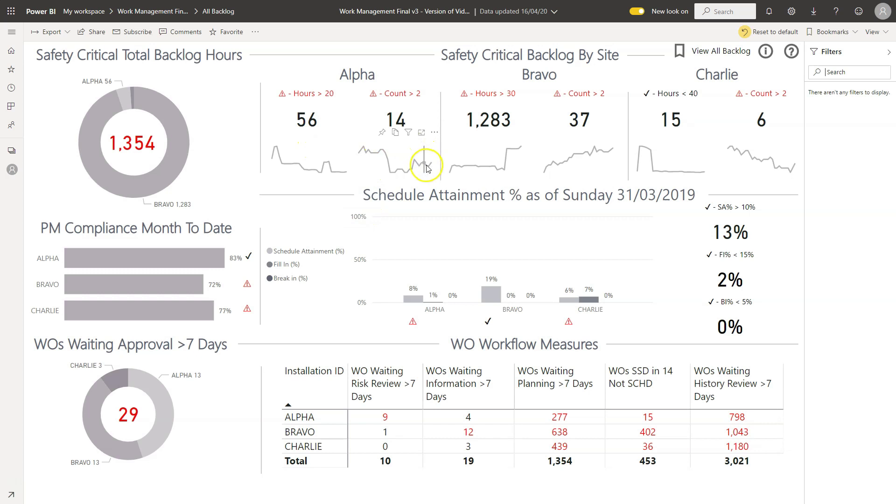
{"action": "mouse_move", "coordinate": [433, 168]}
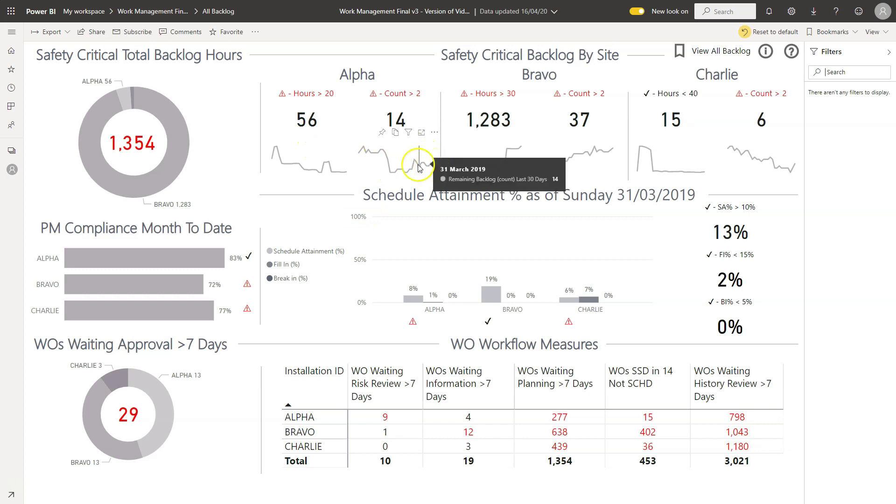
{"action": "mouse_move", "coordinate": [350, 155]}
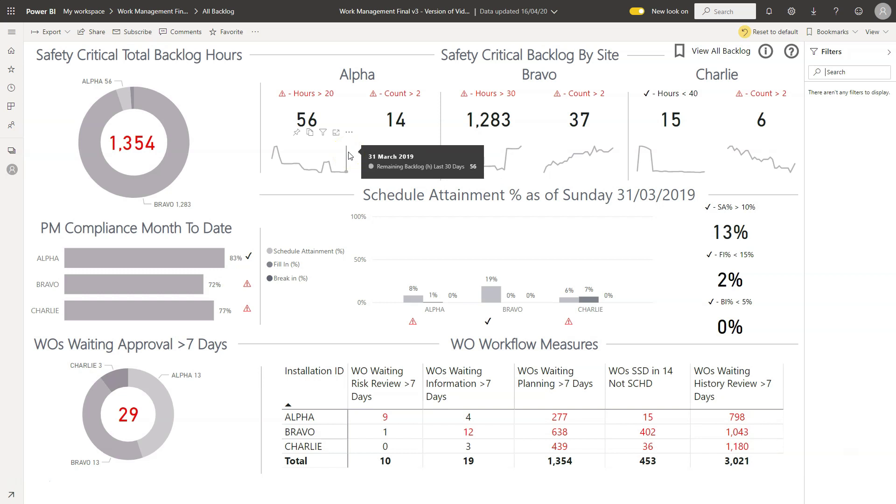
{"action": "left_click", "coordinate": [300, 162]}
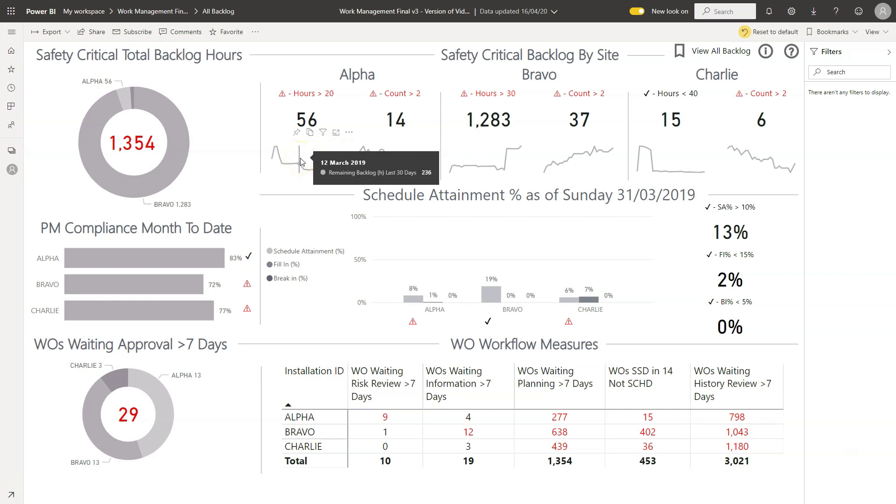
Review Alpha's PM compliance against its target and the WOs SSD in 14 Not SCHD workflow measure
{"action": "left_click", "coordinate": [139, 265]}
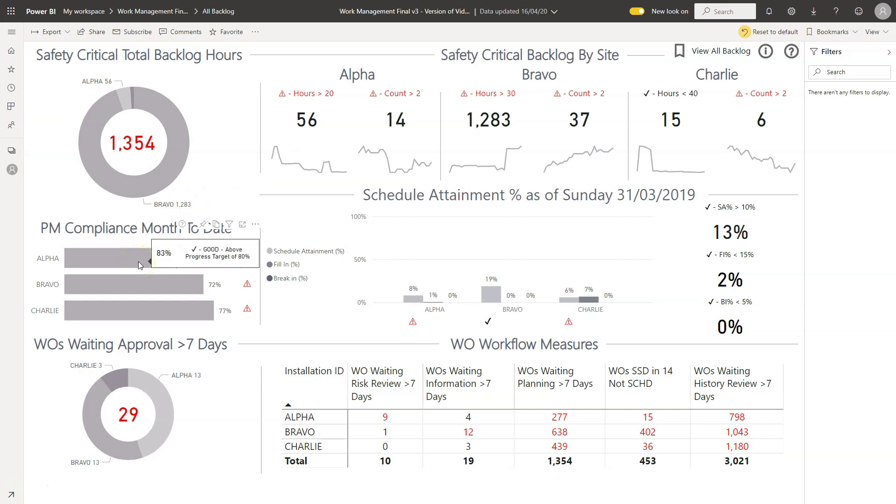
{"action": "left_click", "coordinate": [119, 332]}
{"action": "left_click", "coordinate": [111, 372]}
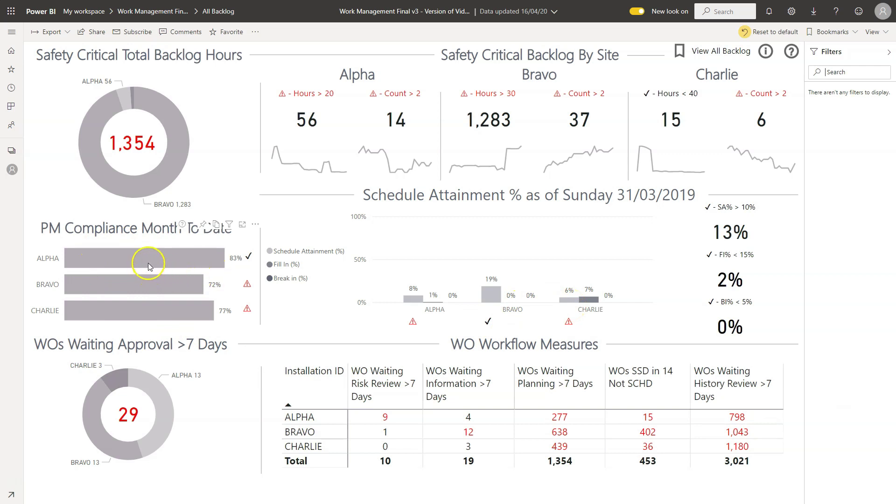
{"action": "mouse_move", "coordinate": [149, 261]}
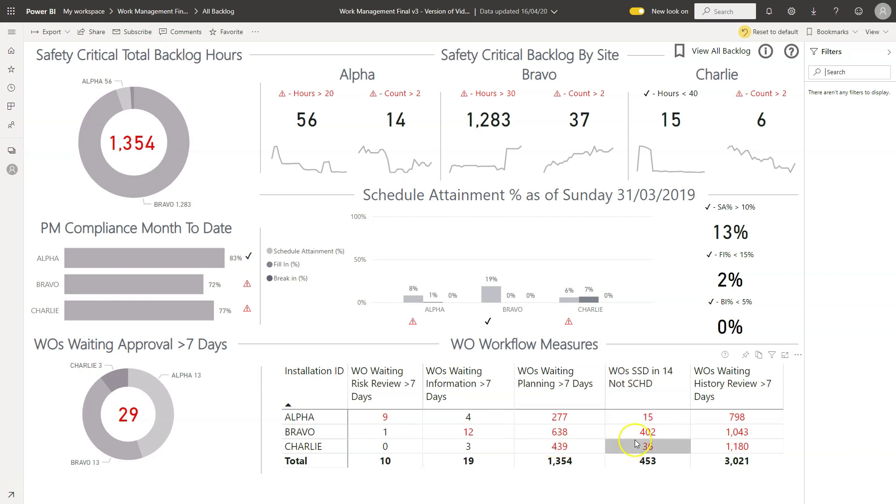
{"action": "left_click", "coordinate": [646, 387]}
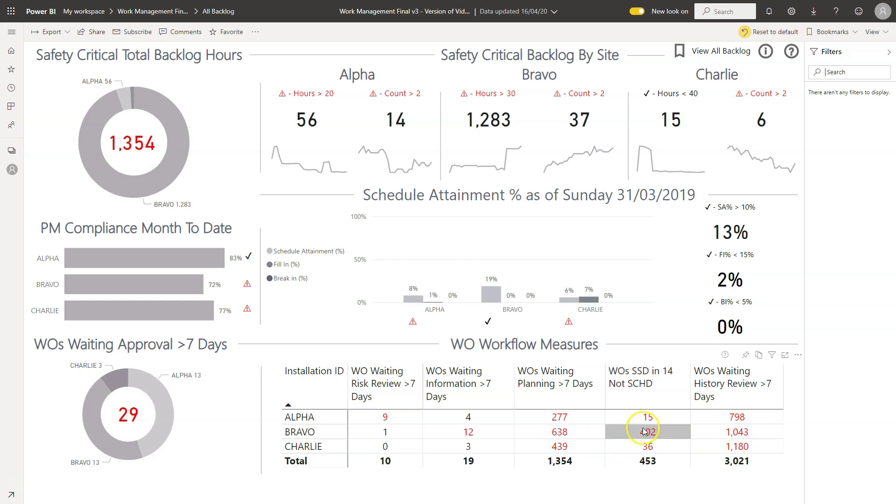